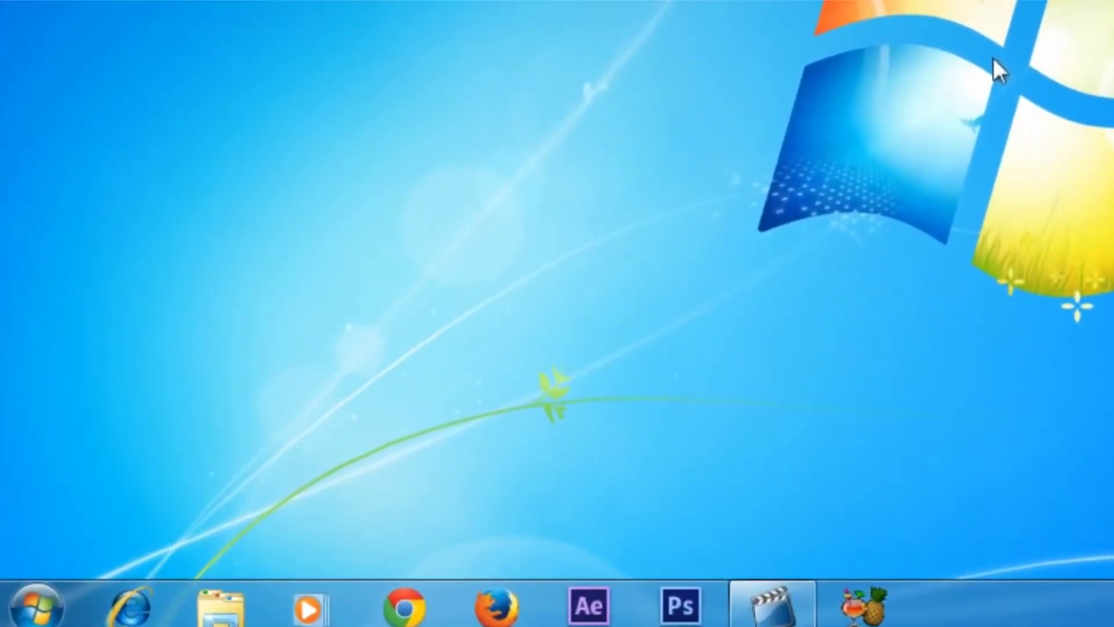
Confirm in Device Manager that 802.11 n WLAN sits driverless under Other devices, then close it
{"action": "left_click", "coordinate": [23, 600]}
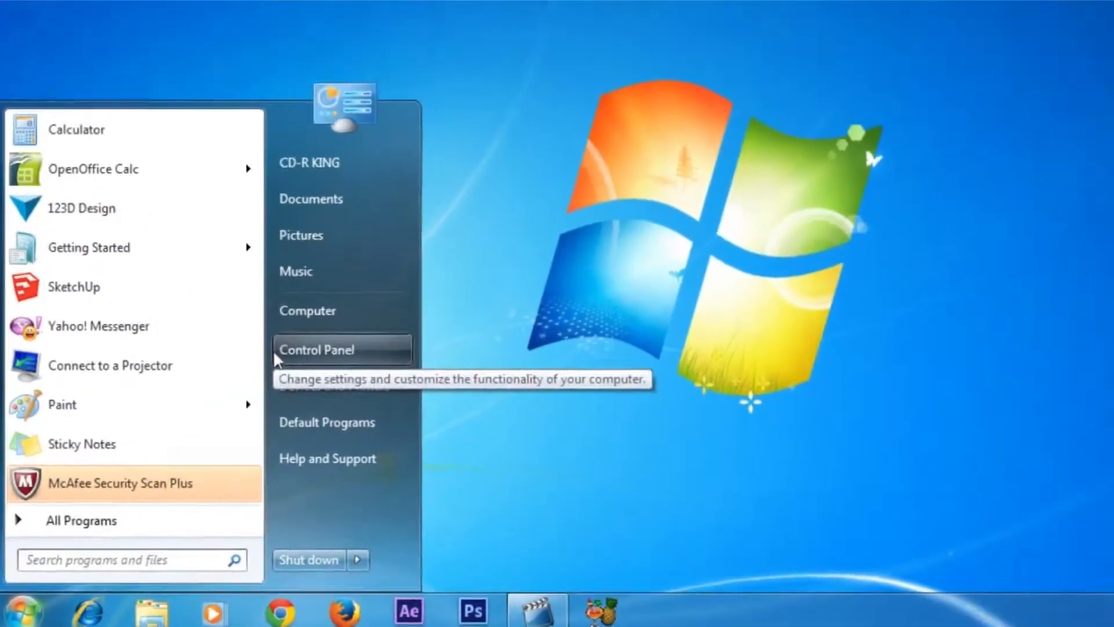
{"action": "left_click", "coordinate": [274, 354]}
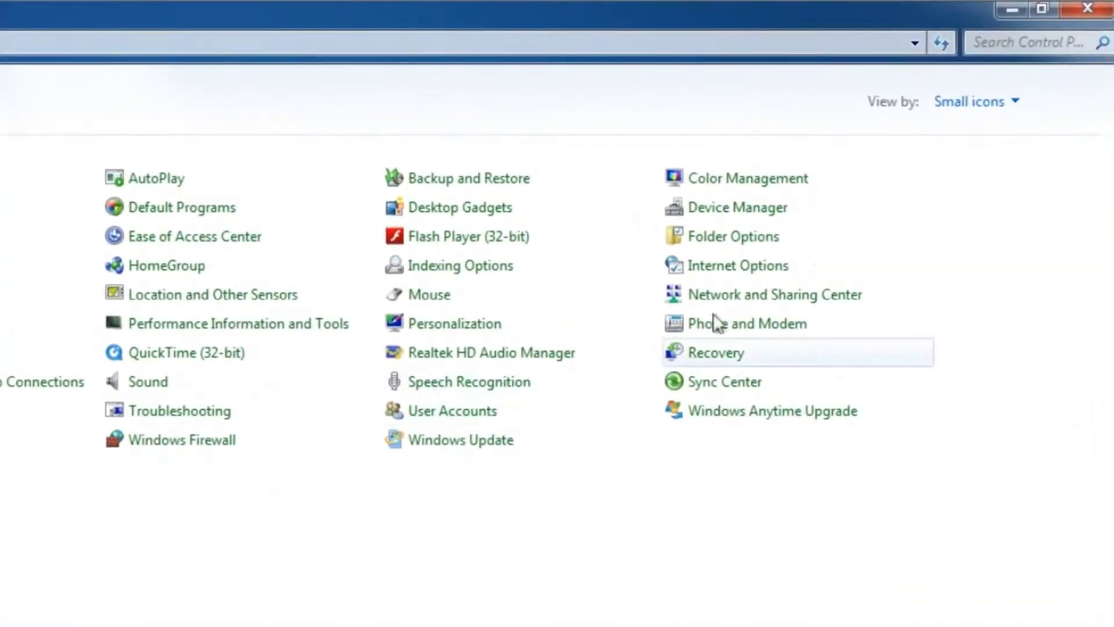
{"action": "left_click", "coordinate": [792, 215]}
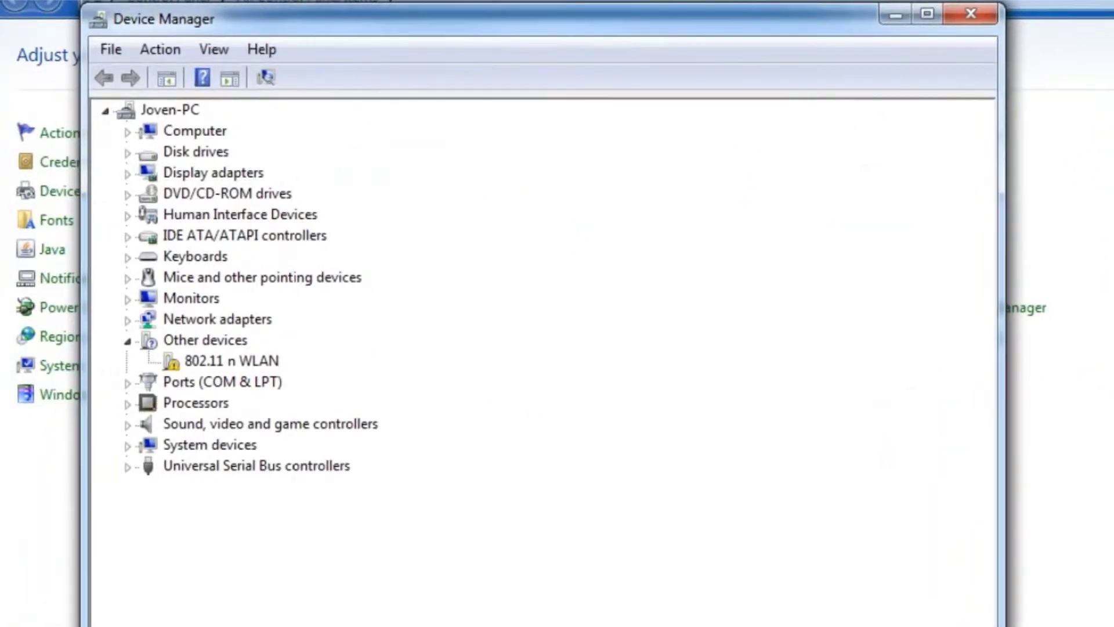
{"action": "left_click", "coordinate": [266, 364]}
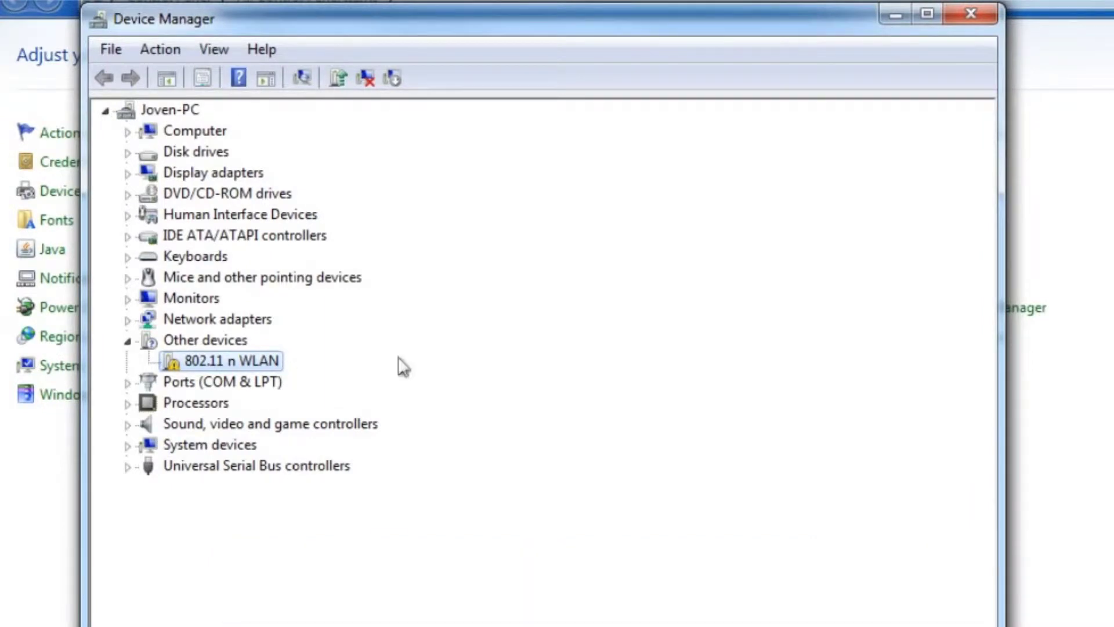
{"action": "left_click", "coordinate": [970, 14]}
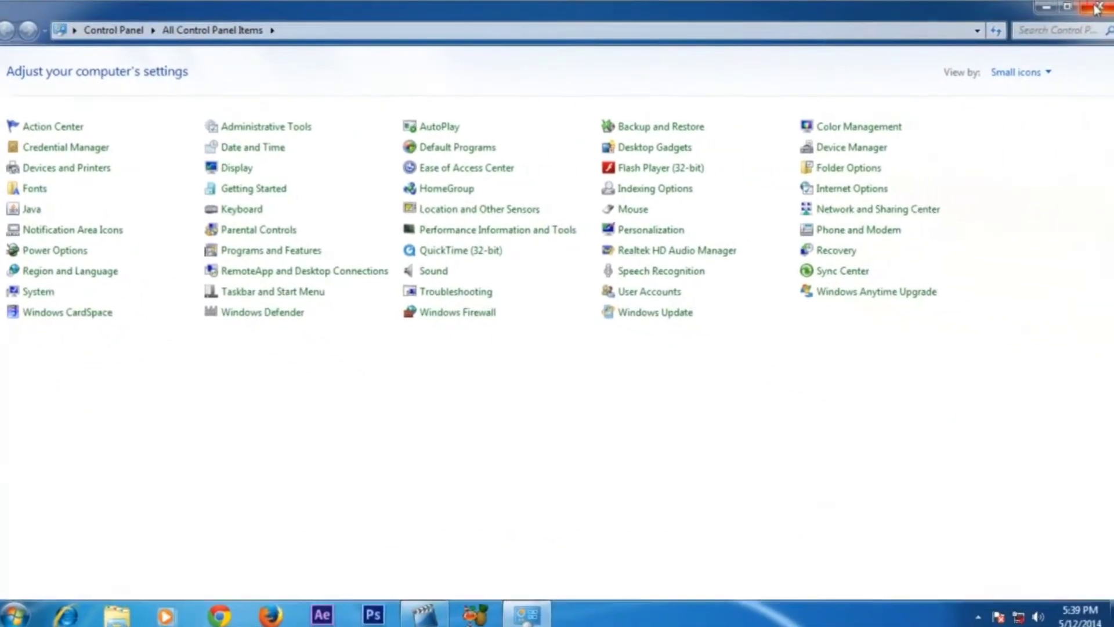
Close Control Panel and run AUTORUN.EXE from the Wireless-N adapter CD's AutoPlay prompt
{"action": "left_click", "coordinate": [1092, 8]}
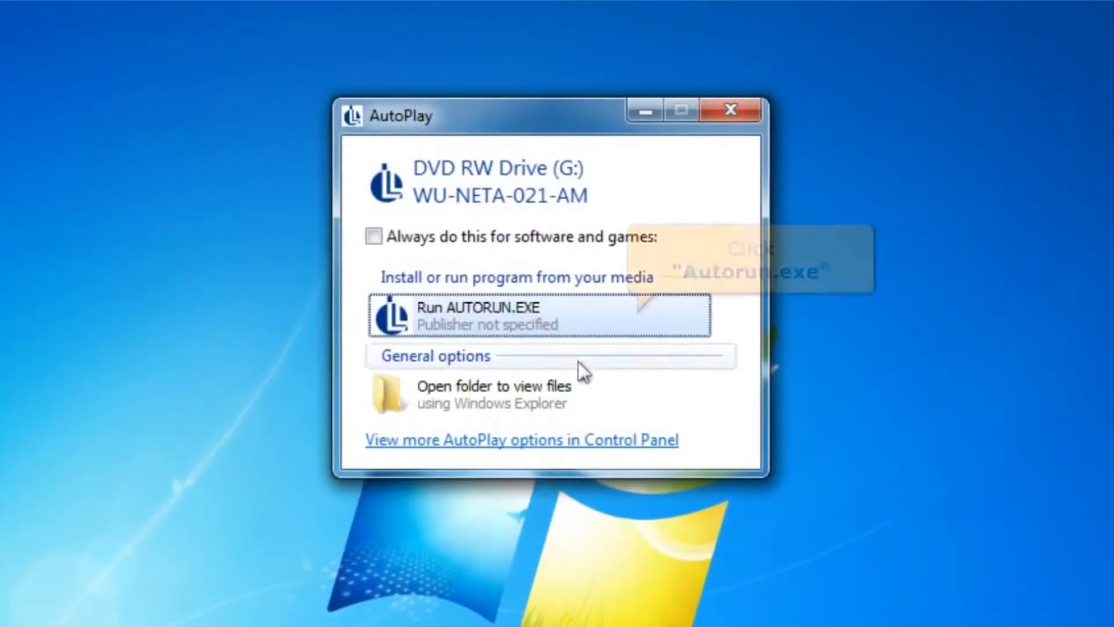
{"action": "left_click", "coordinate": [584, 312]}
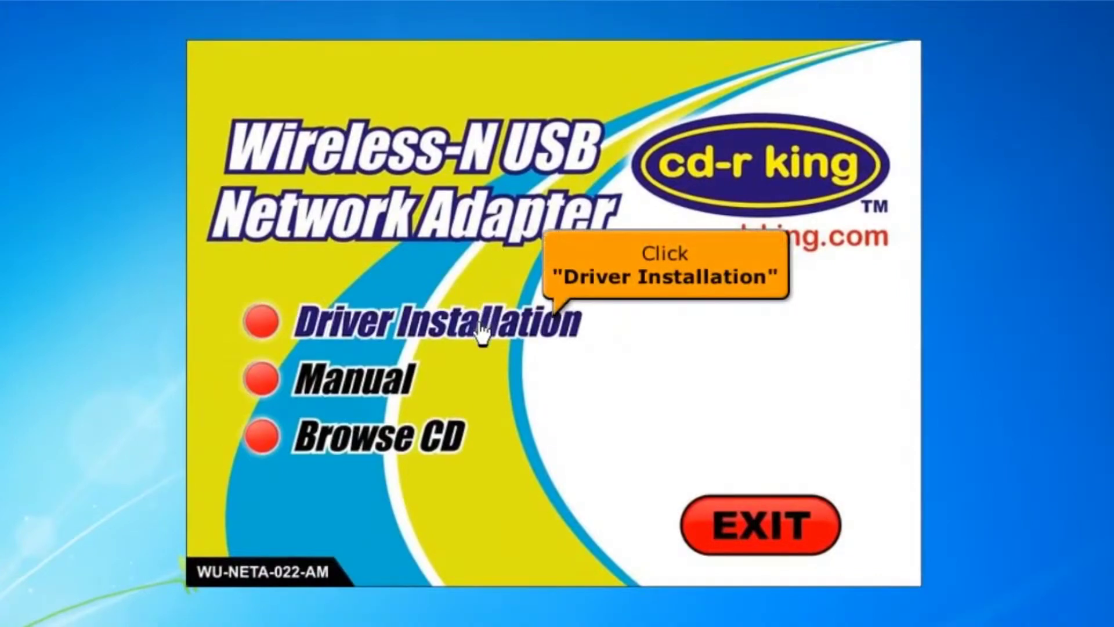
Run Driver Installation, accept the license, and install the driver plus Ralink WLAN Utility
{"action": "left_click", "coordinate": [481, 333]}
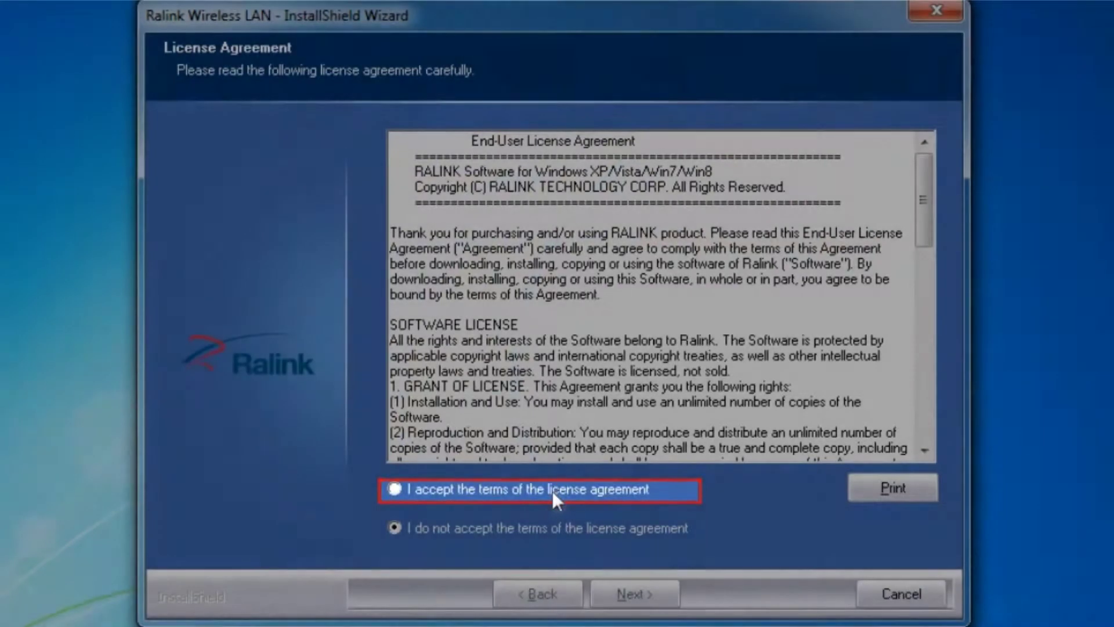
{"action": "left_click", "coordinate": [552, 490]}
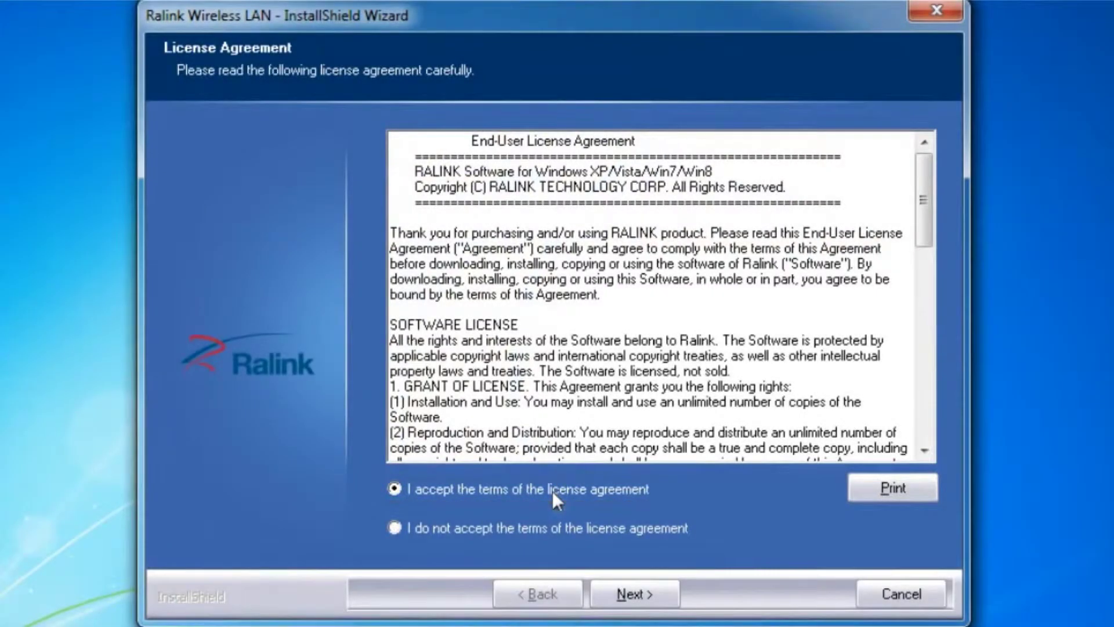
{"action": "left_click", "coordinate": [601, 593]}
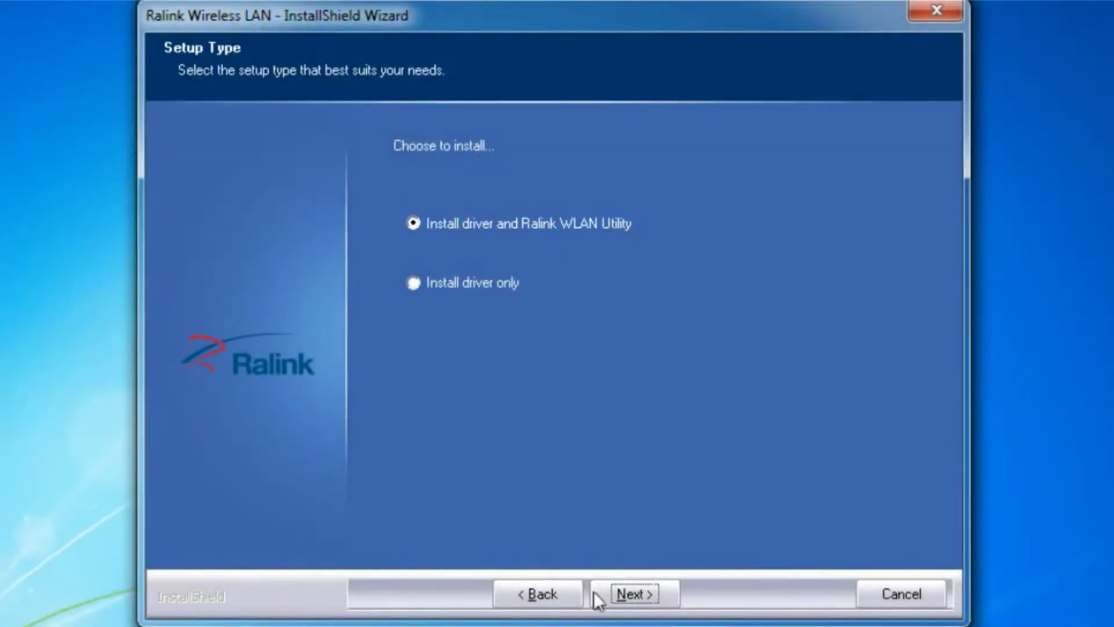
{"action": "left_click", "coordinate": [596, 593]}
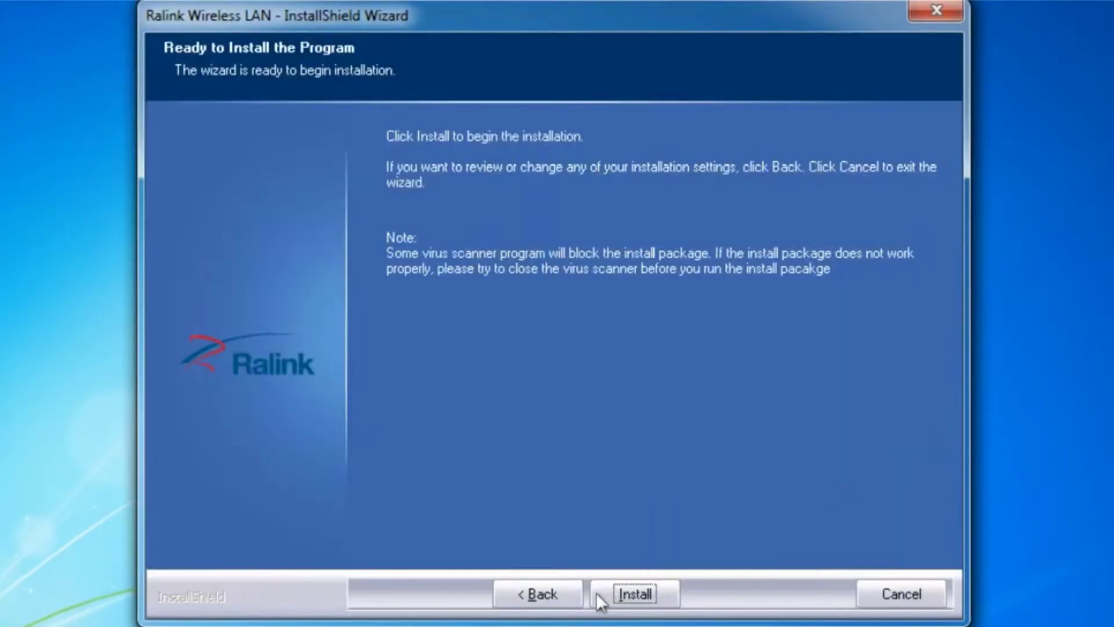
{"action": "left_click", "coordinate": [630, 591]}
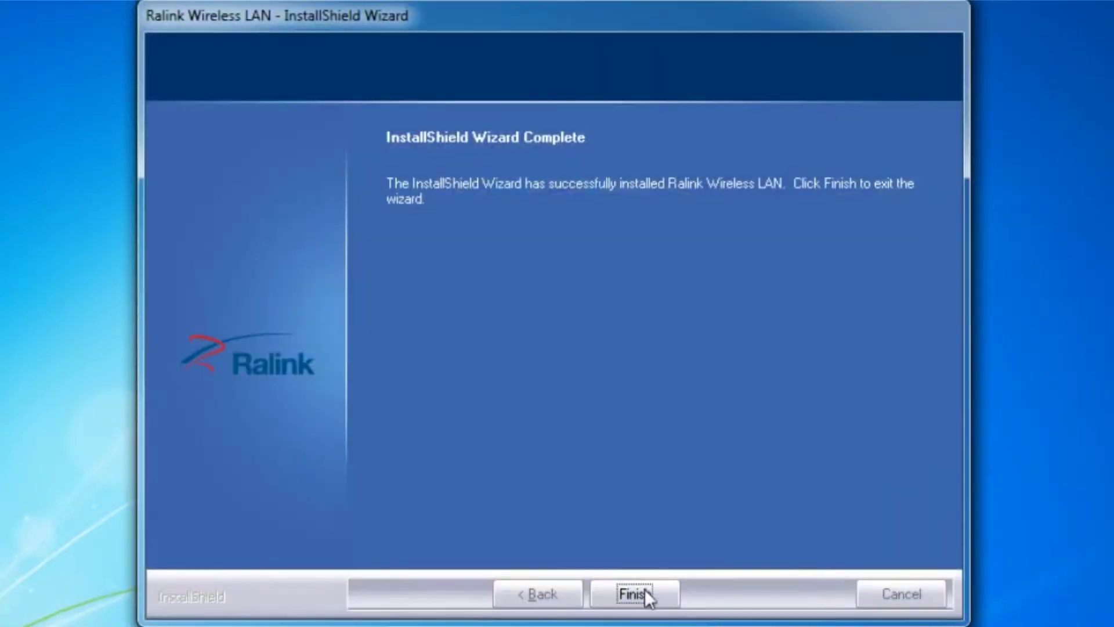
{"action": "left_click", "coordinate": [646, 589]}
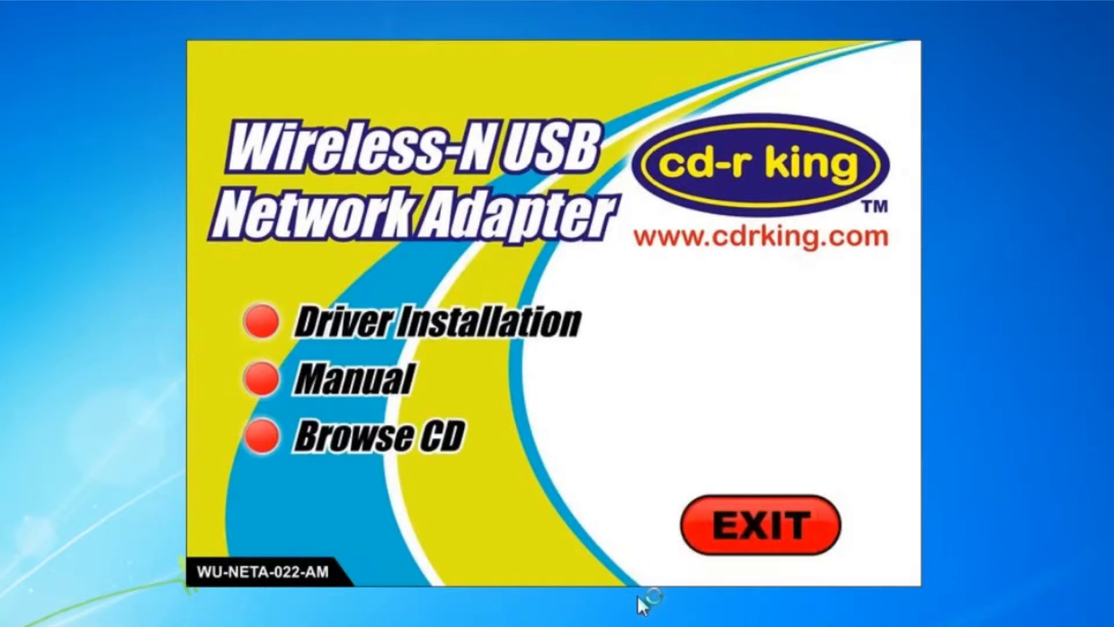
Close the CD menu, reopen Device Manager, and verify 802.11n USB Wireless LAN Card under Network adapters
{"action": "left_click", "coordinate": [738, 540]}
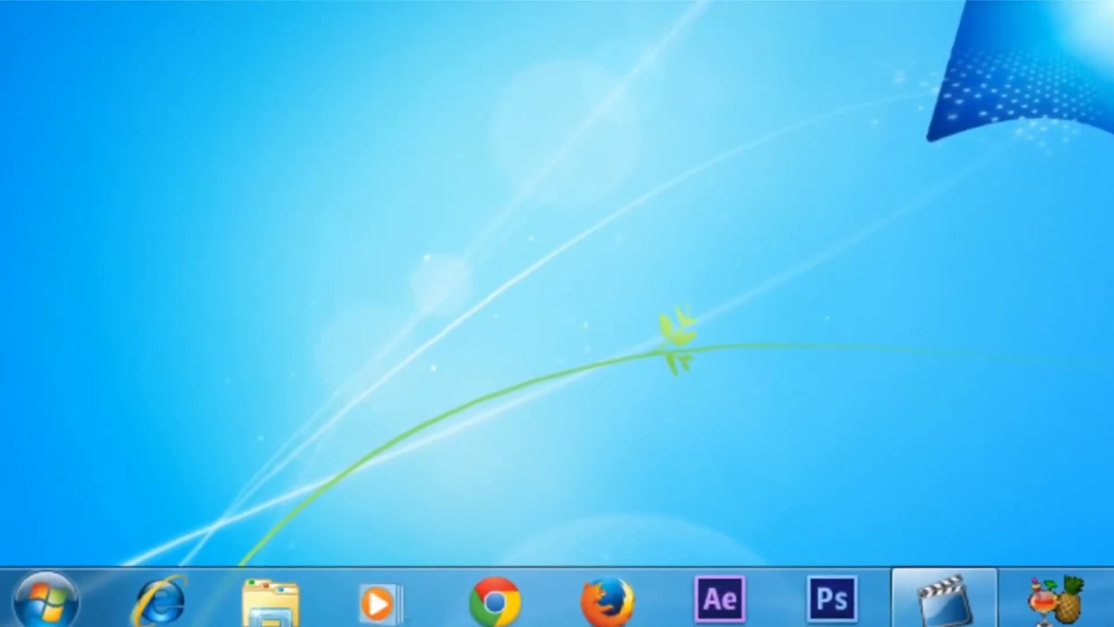
{"action": "left_click", "coordinate": [46, 615]}
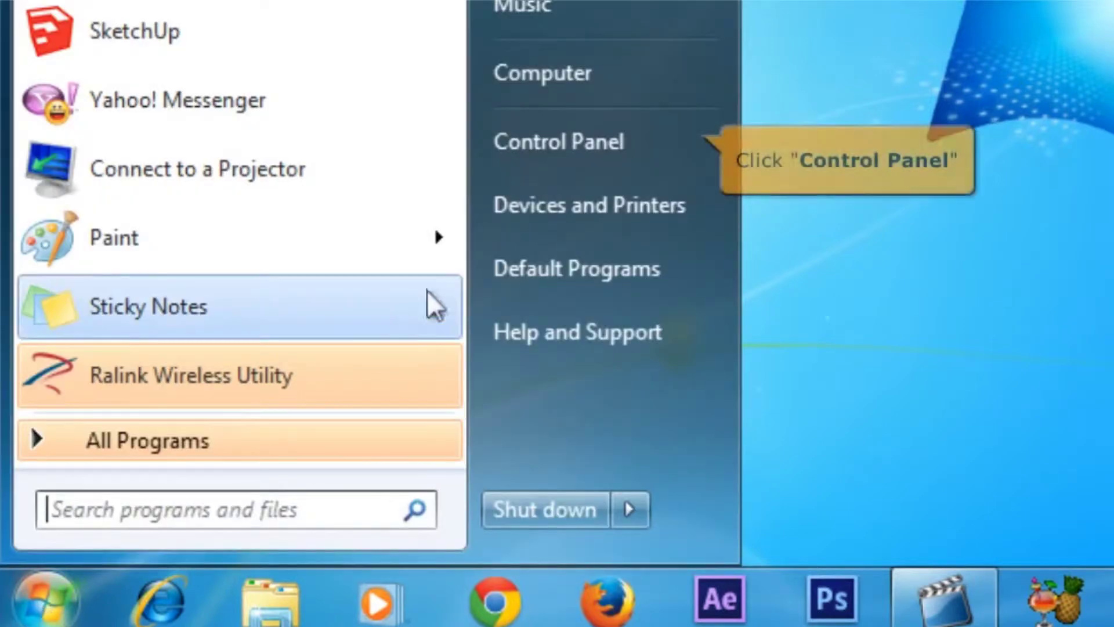
{"action": "left_click", "coordinate": [620, 143]}
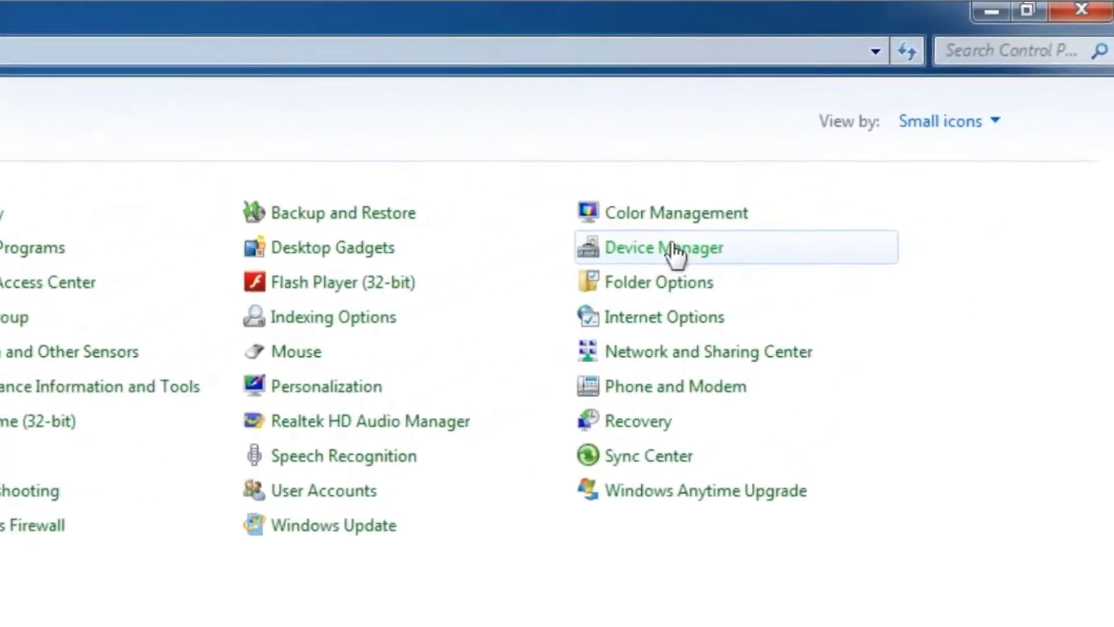
{"action": "left_click", "coordinate": [673, 253]}
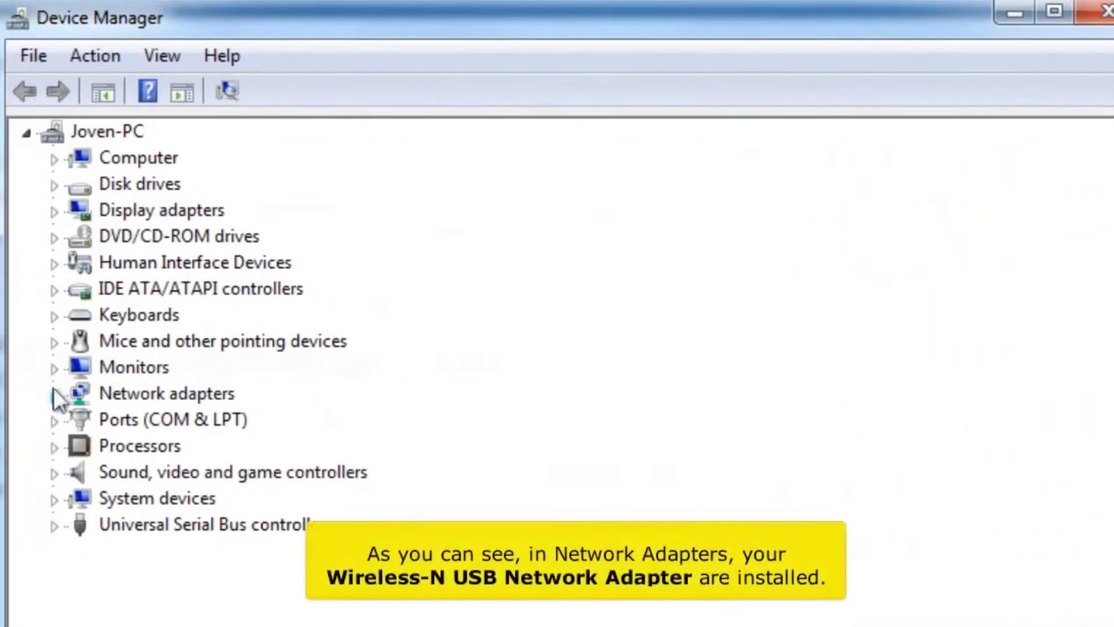
{"action": "left_click", "coordinate": [54, 394]}
{"action": "left_click", "coordinate": [264, 422]}
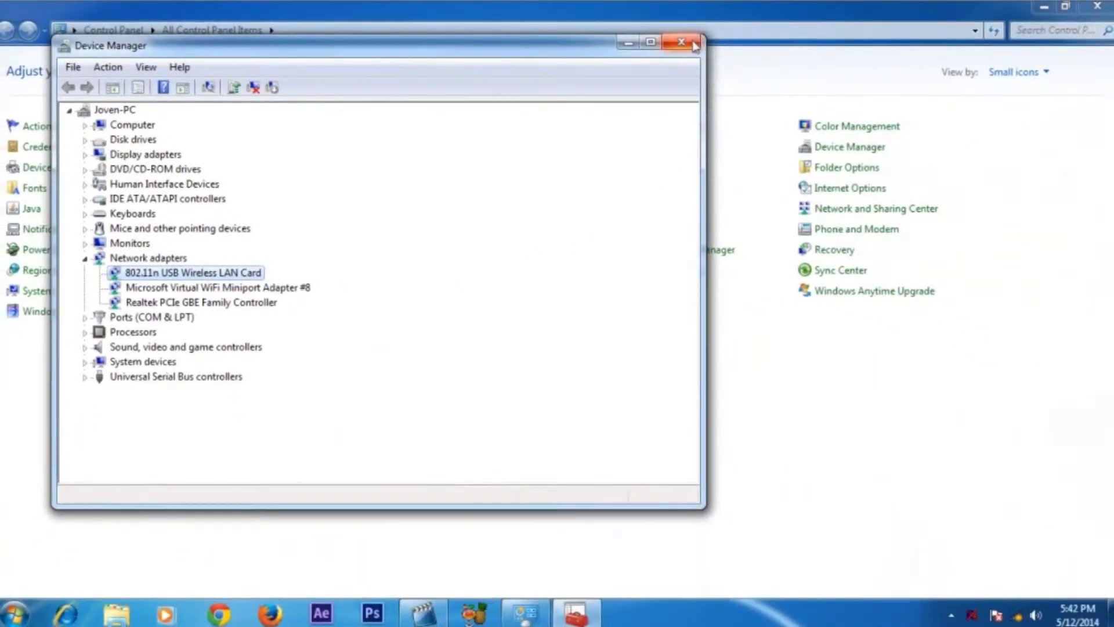
{"action": "left_click", "coordinate": [673, 43]}
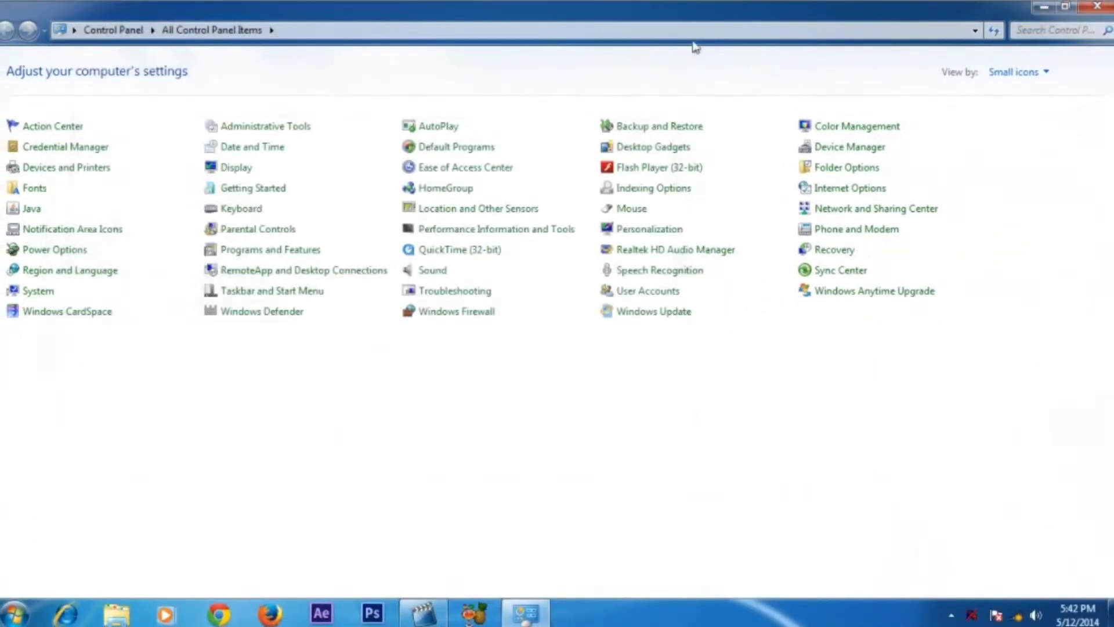
Close Control Panel, launch the Ralink Config Utility from the tray icon, and list Available Networks
{"action": "left_click", "coordinate": [1098, 7]}
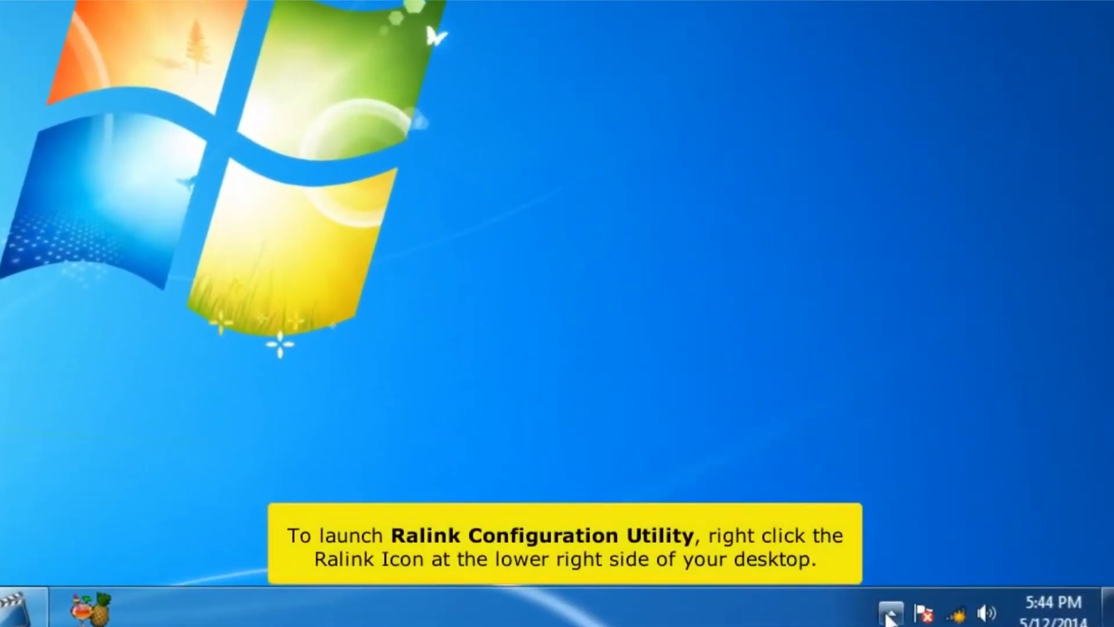
{"action": "left_click", "coordinate": [889, 615]}
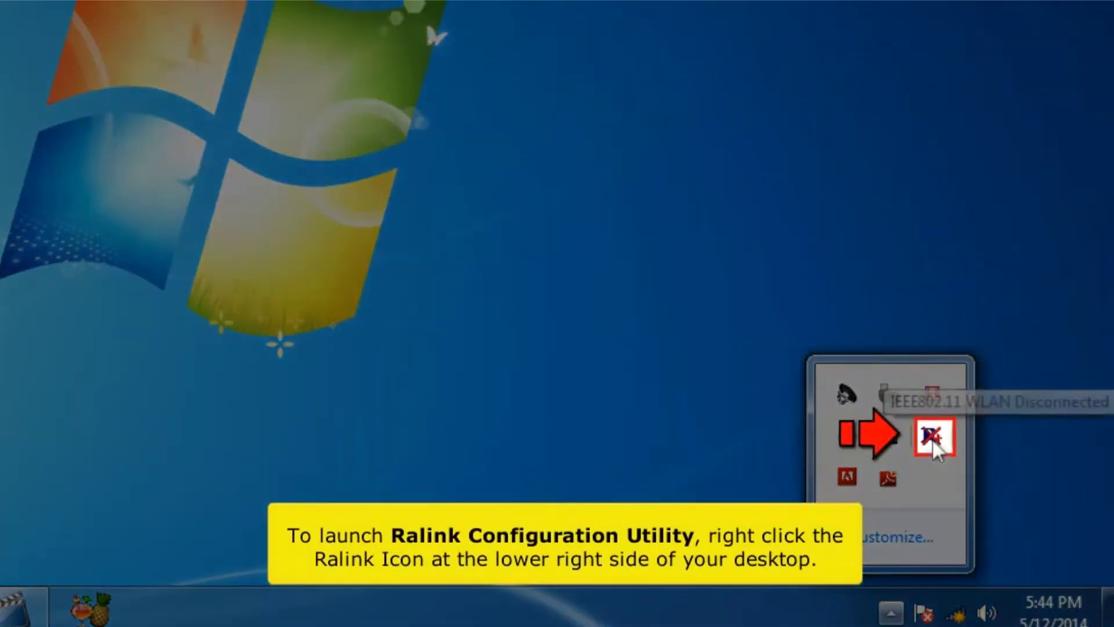
{"action": "right_click", "coordinate": [931, 438]}
{"action": "left_click", "coordinate": [936, 458]}
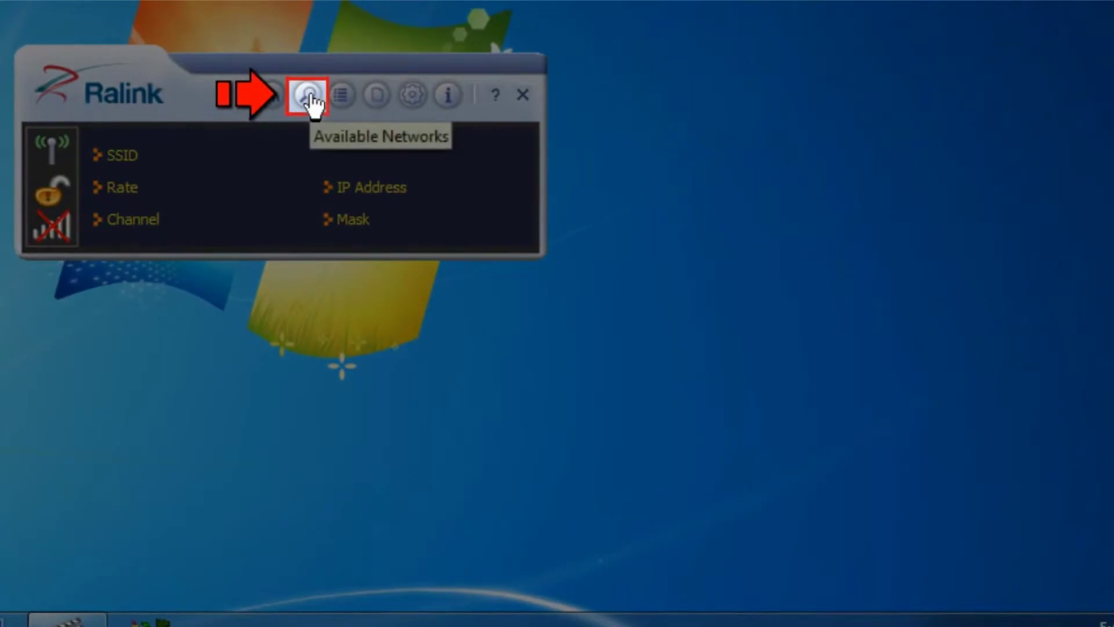
{"action": "left_click", "coordinate": [309, 96]}
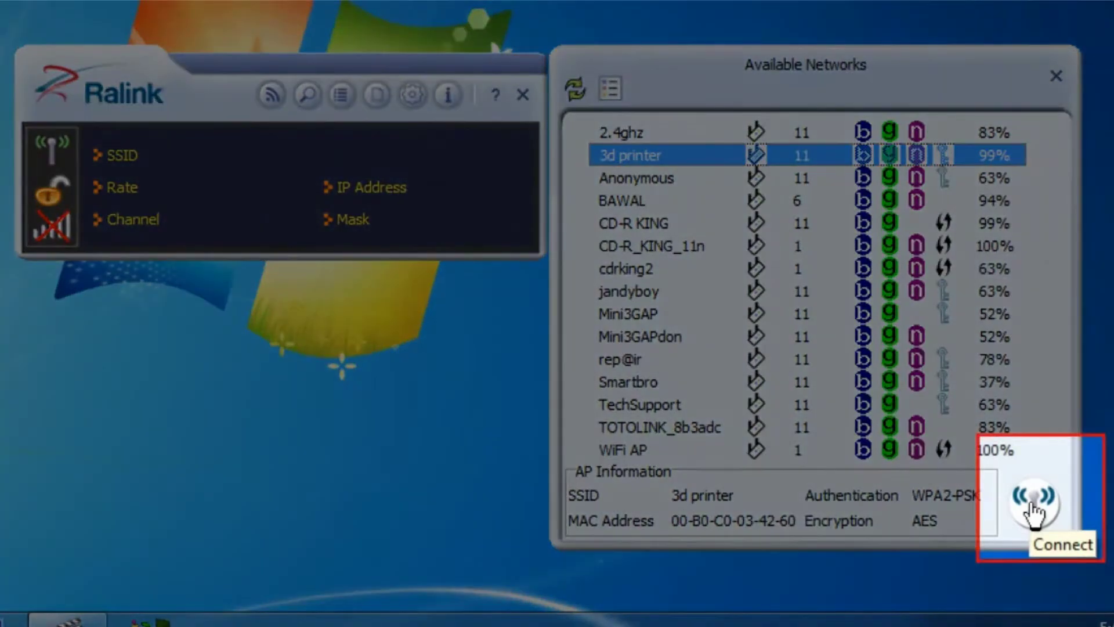
Join the 3d printer network with its WPA2-PSK preshared key, getting IP 192.168.0.6, then close the list
{"action": "left_click", "coordinate": [1033, 501]}
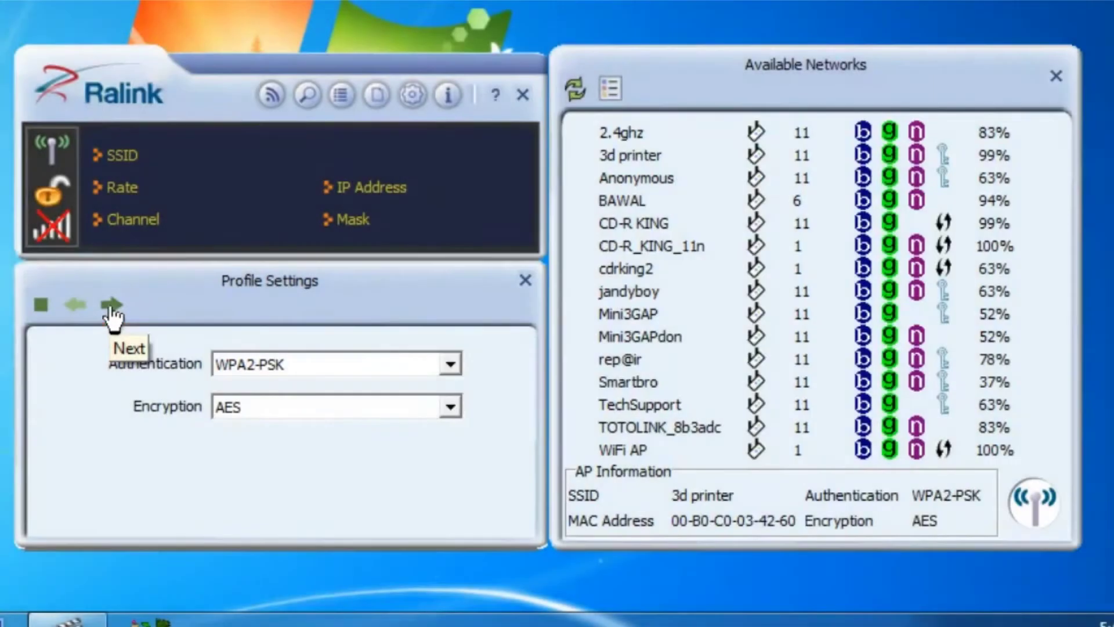
{"action": "left_click", "coordinate": [110, 308]}
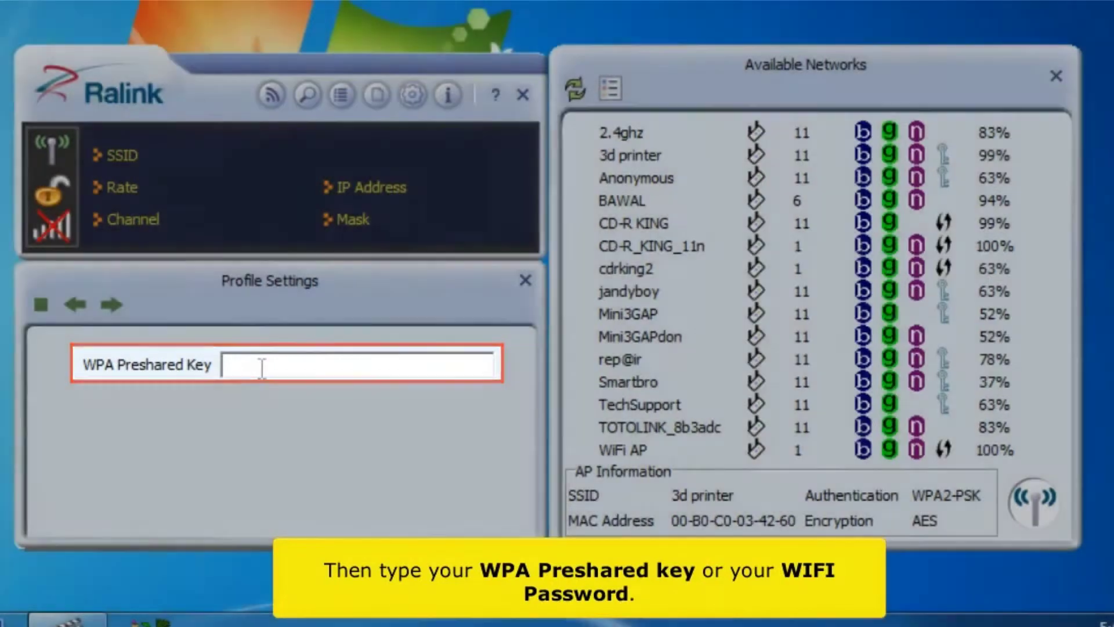
{"action": "type", "text": "***"}
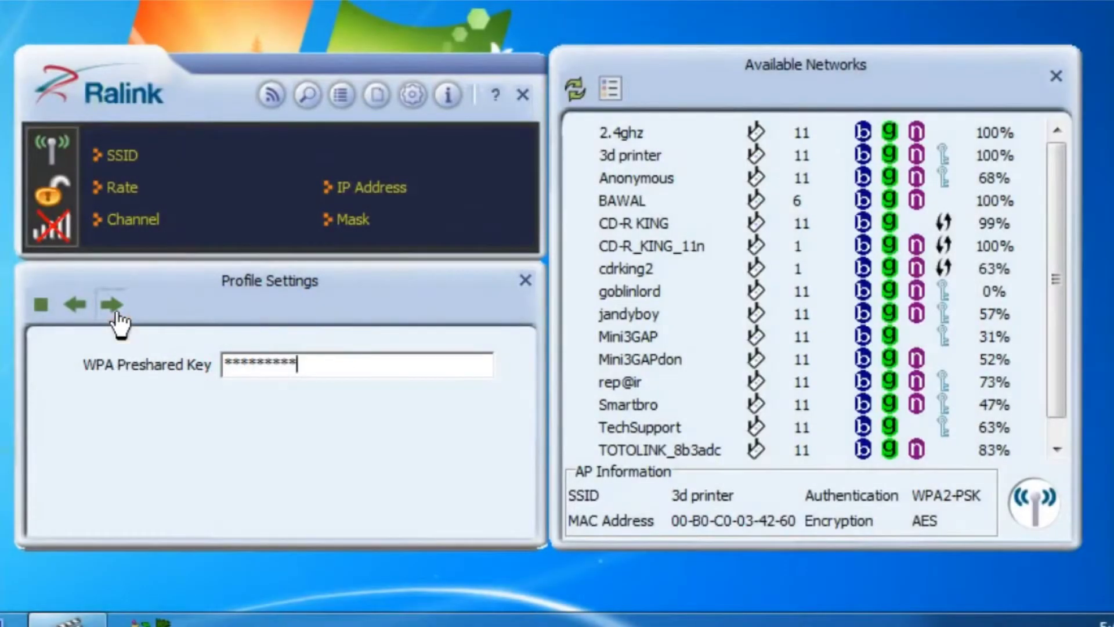
{"action": "left_click", "coordinate": [112, 305]}
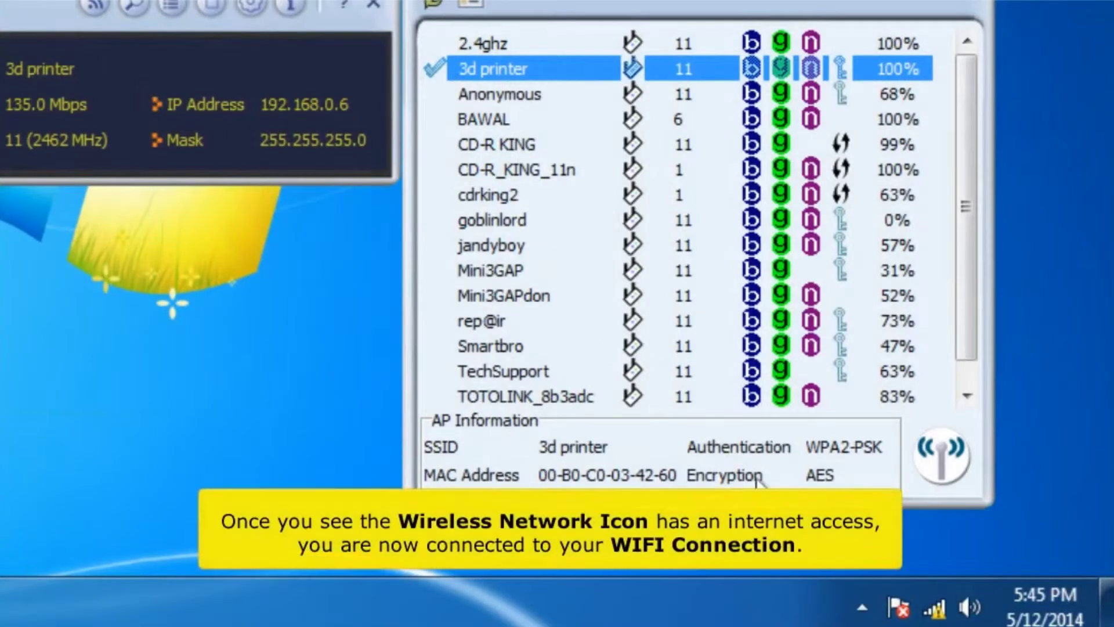
{"action": "mouse_move", "coordinate": [951, 606]}
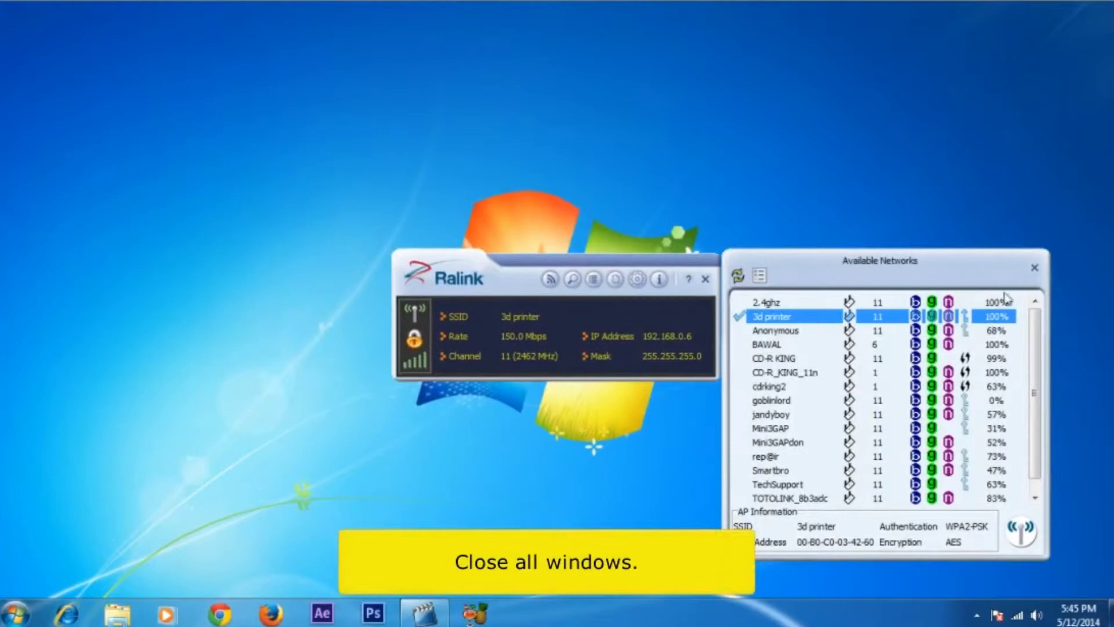
{"action": "left_click", "coordinate": [1034, 268]}
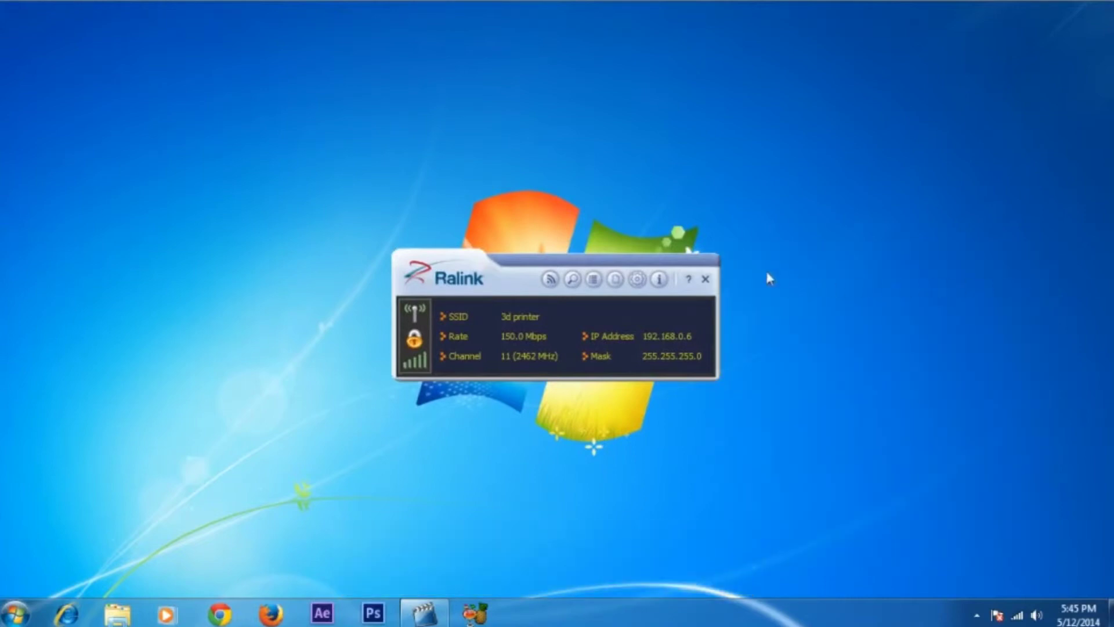
Close the Ralink window, load cdrking.com in Firefox, and type '18-Z' into the site's product search
{"action": "left_click", "coordinate": [706, 280]}
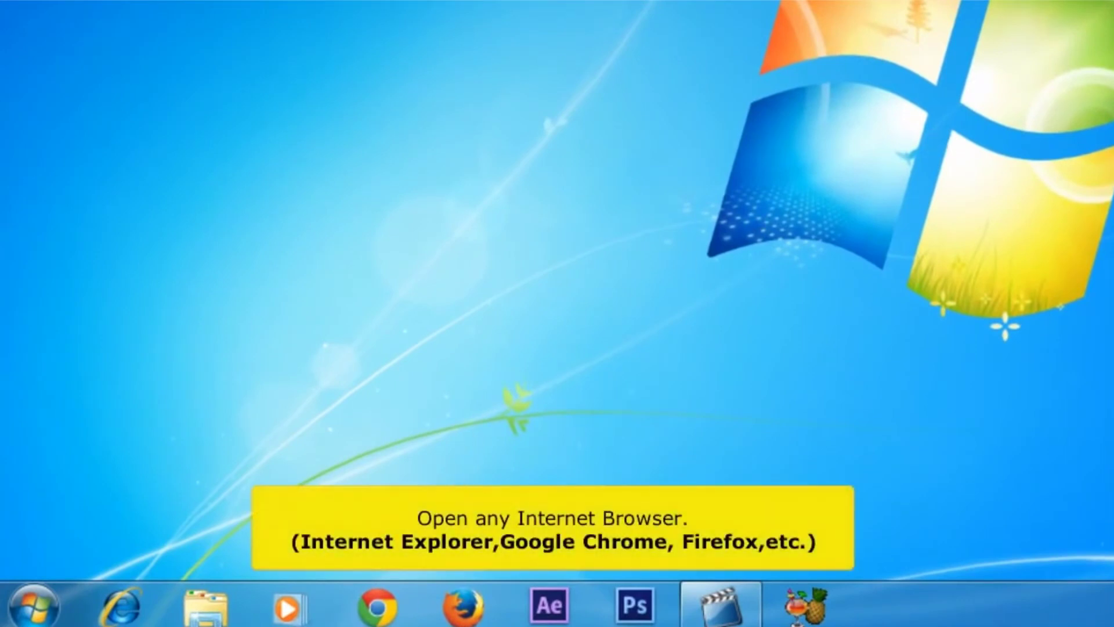
{"action": "left_click", "coordinate": [464, 592]}
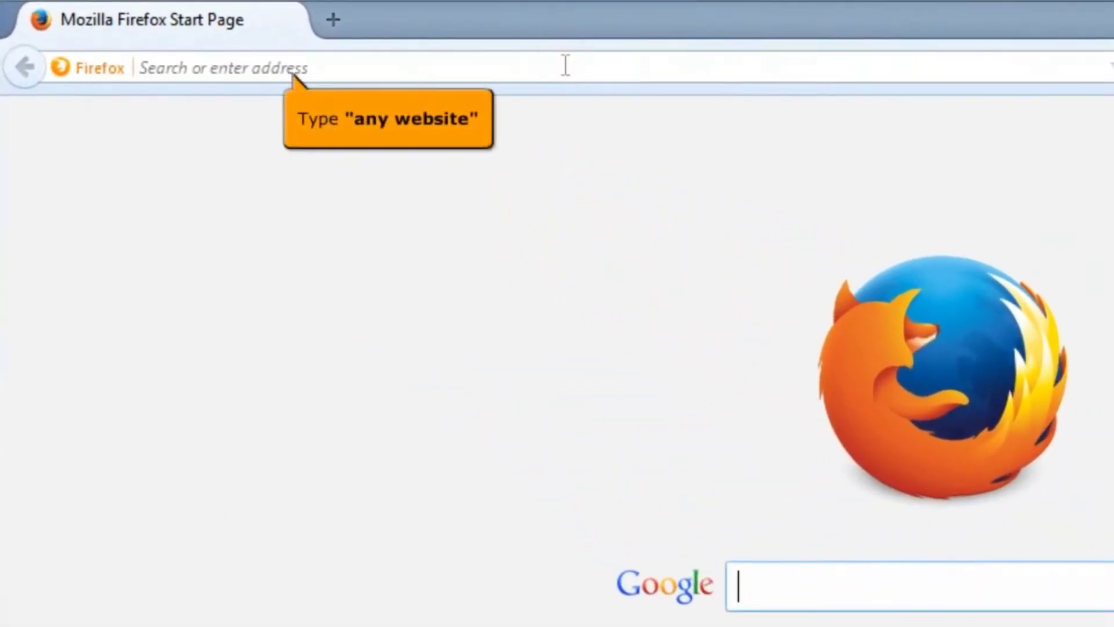
{"action": "left_click", "coordinate": [566, 65]}
{"action": "type", "text": "cd"}
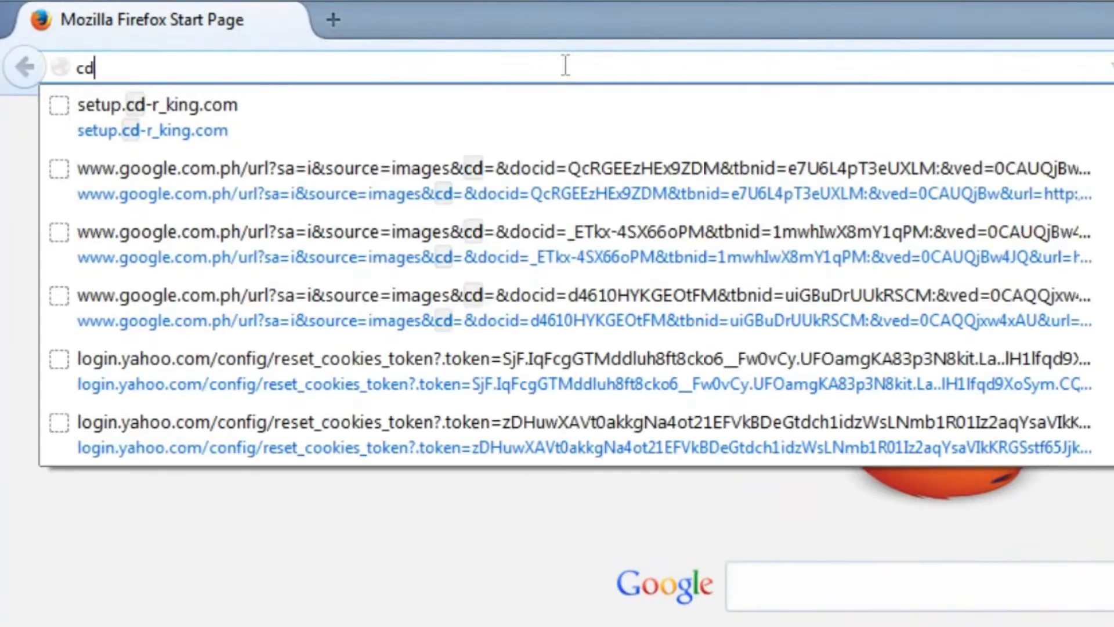
{"action": "type", "text": "rking.com"}
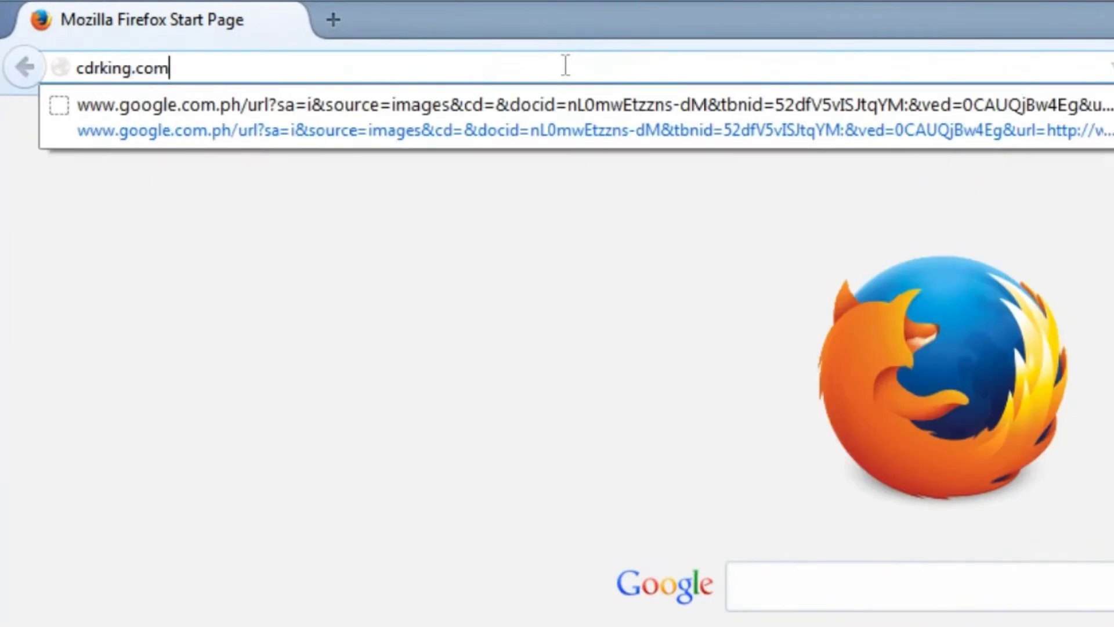
{"action": "key", "text": "Return"}
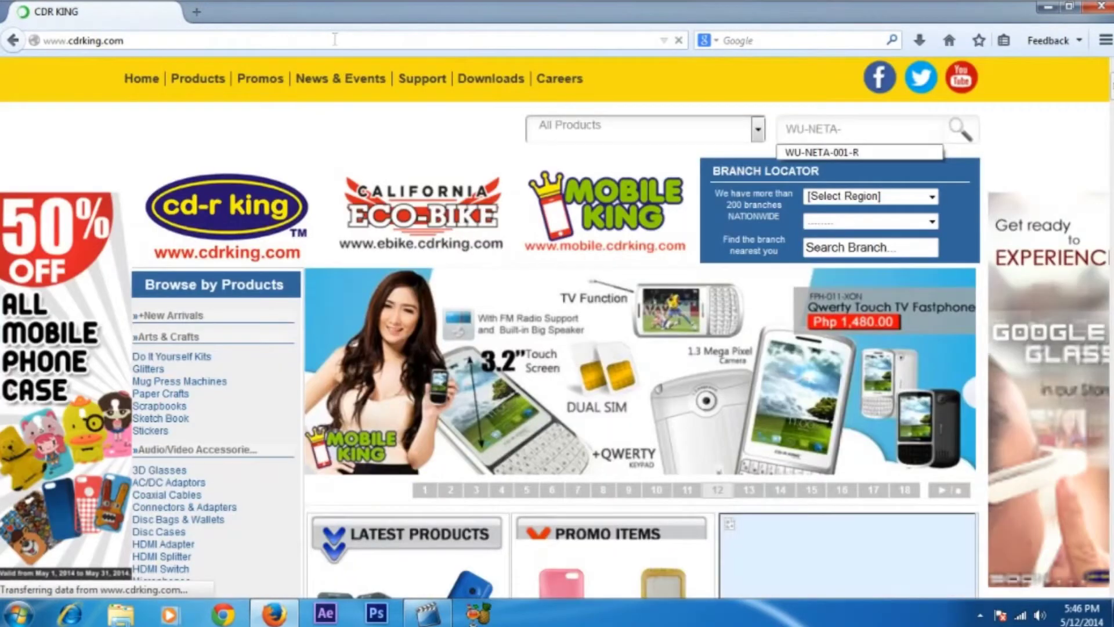
{"action": "type", "text": "18-Z"}
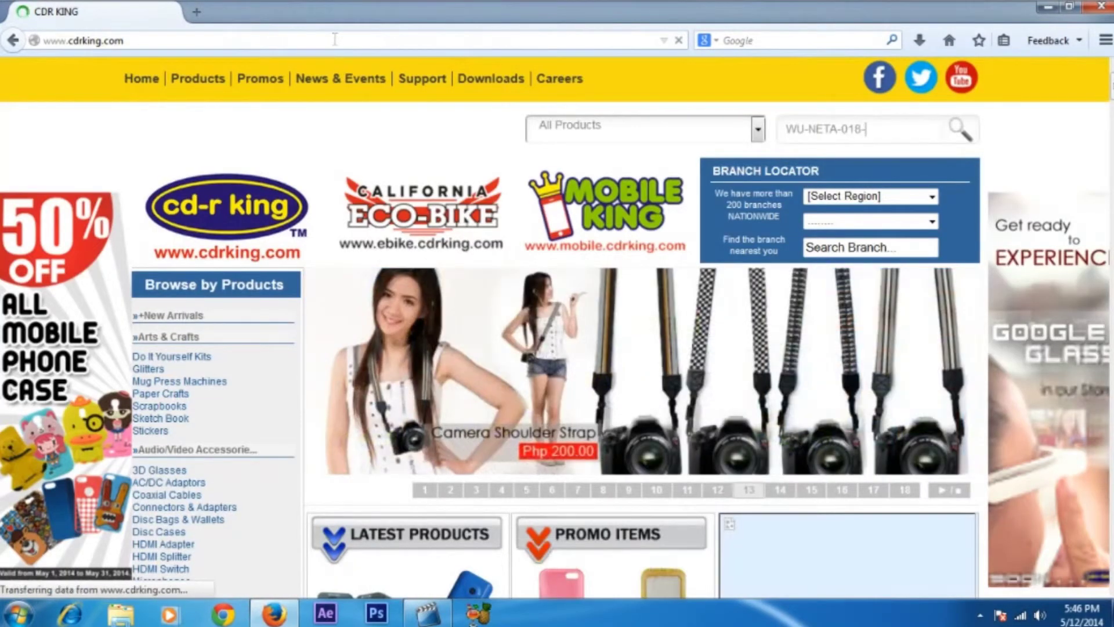